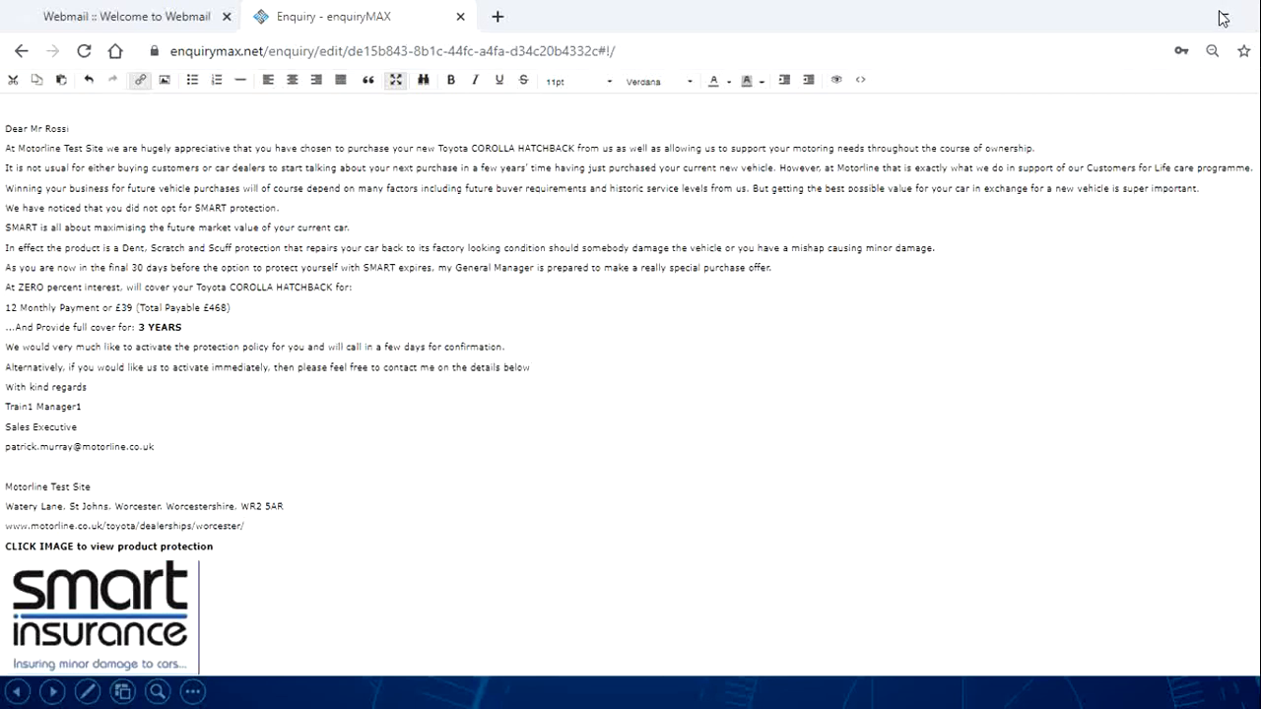
- Leave the slide show and log in to enquiryMAX in Chrome with the saved credentials
key(Escape)
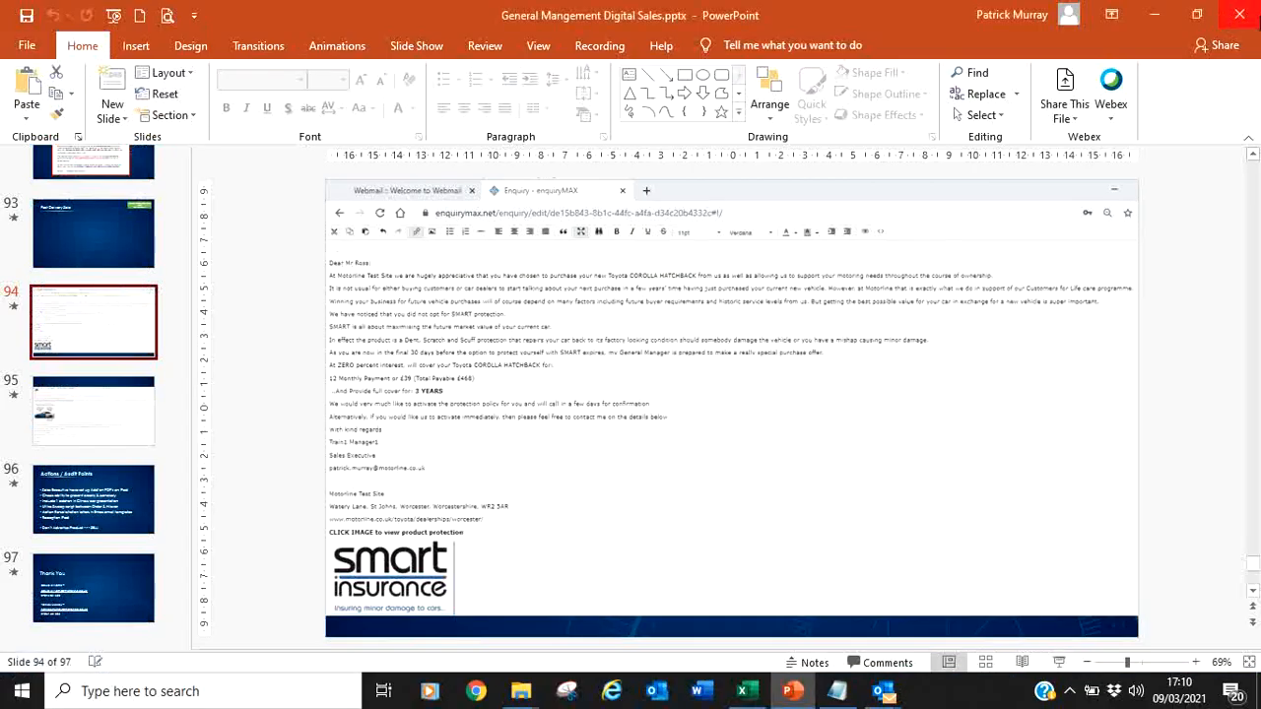
click(476, 692)
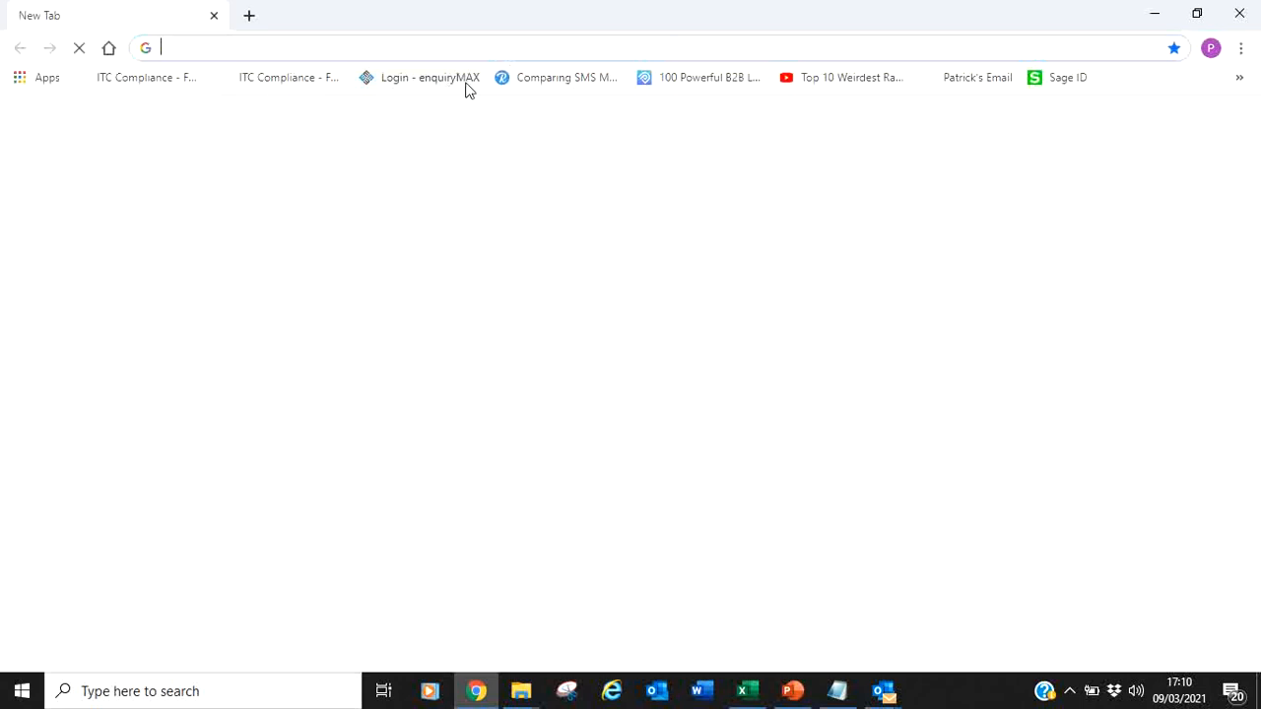
click(409, 79)
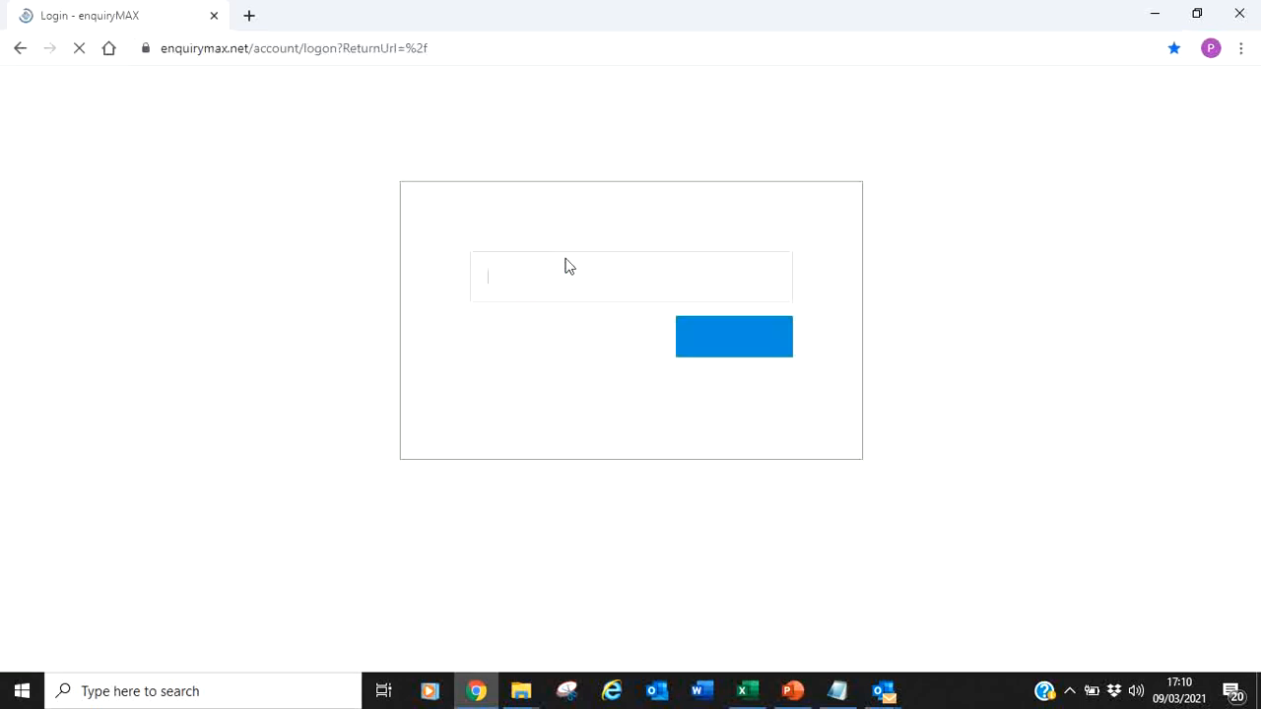
click(746, 373)
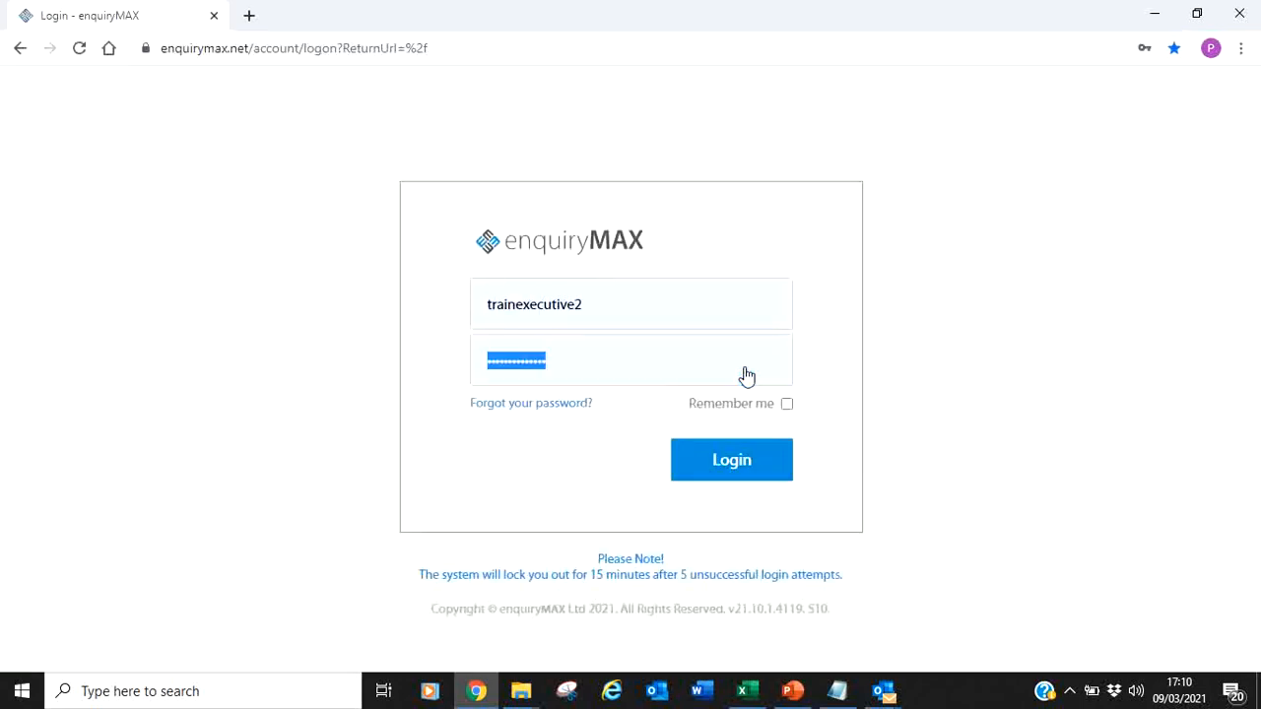
click(743, 465)
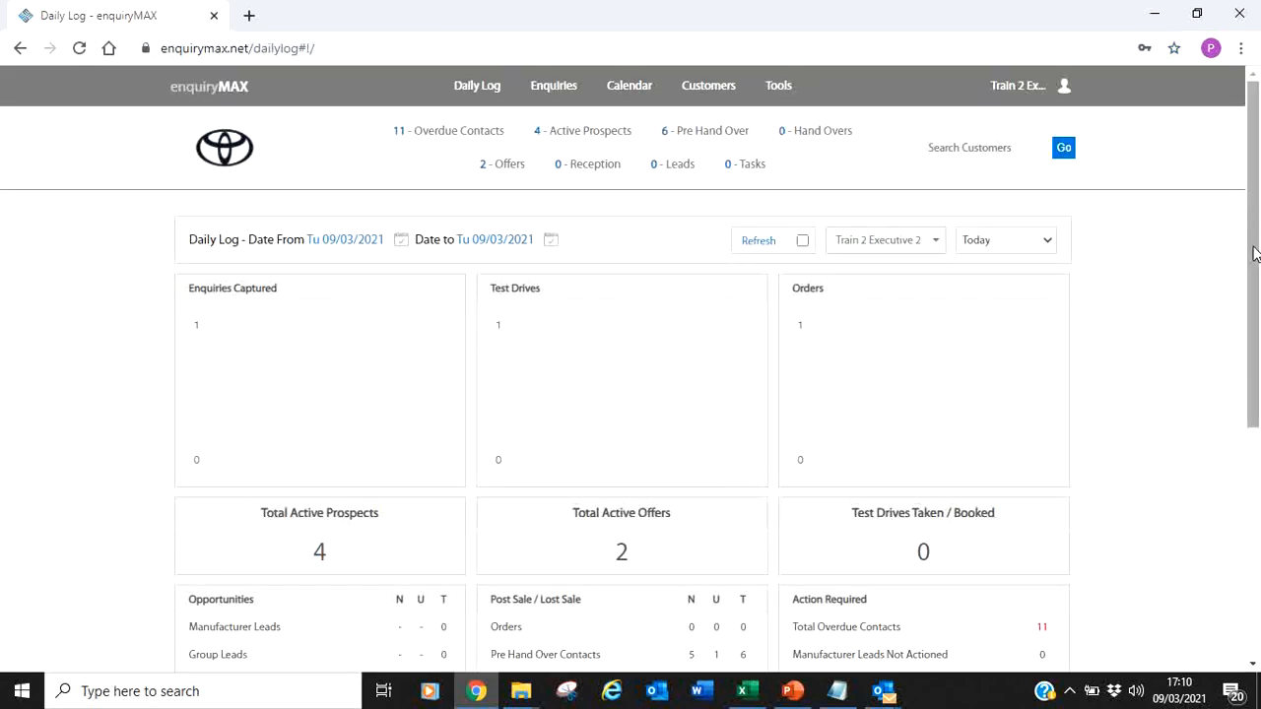
- Open the customer's enquiry record from the captured enquiries list at the end of the Daily Log
drag(1254, 248, 1256, 406)
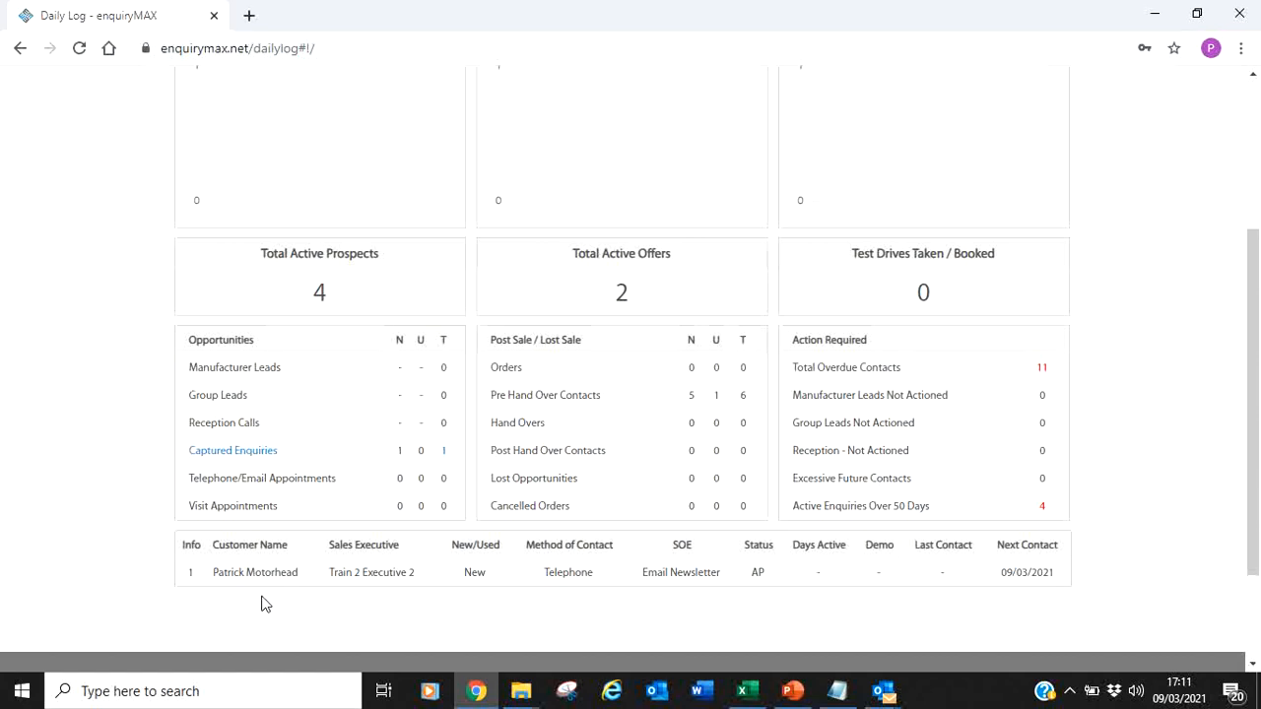
mouse_move(248, 582)
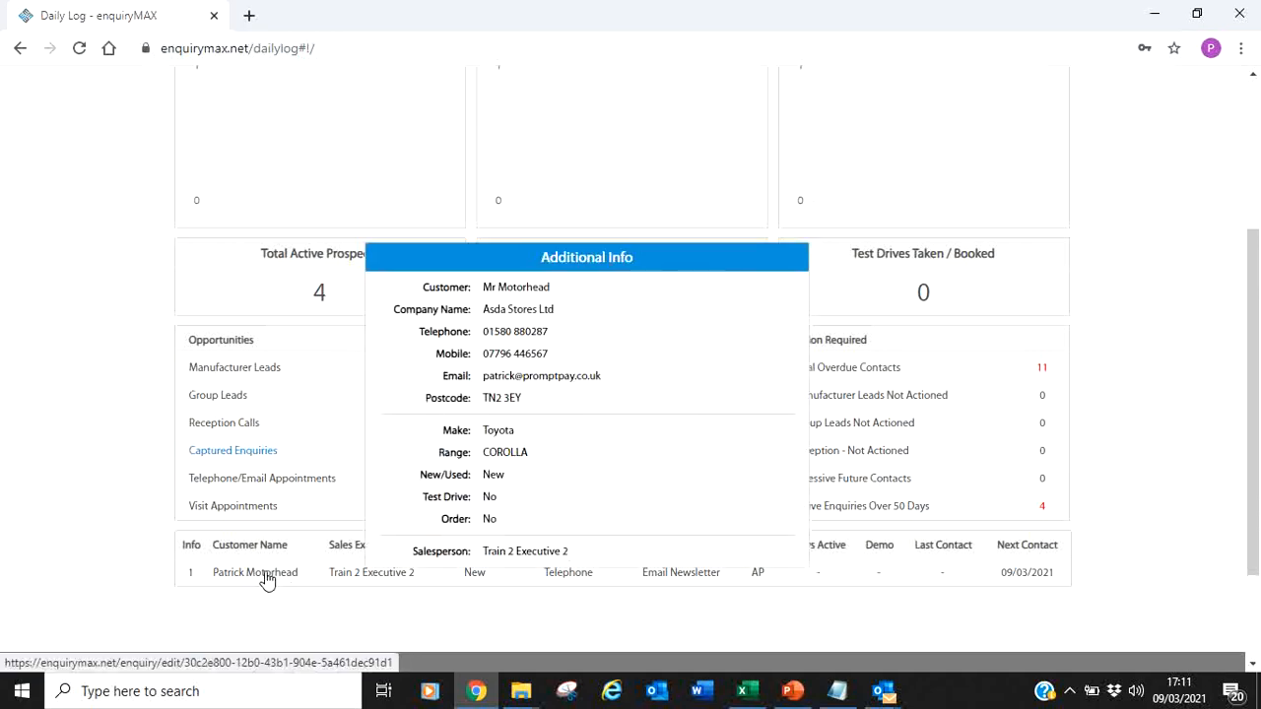
click(266, 577)
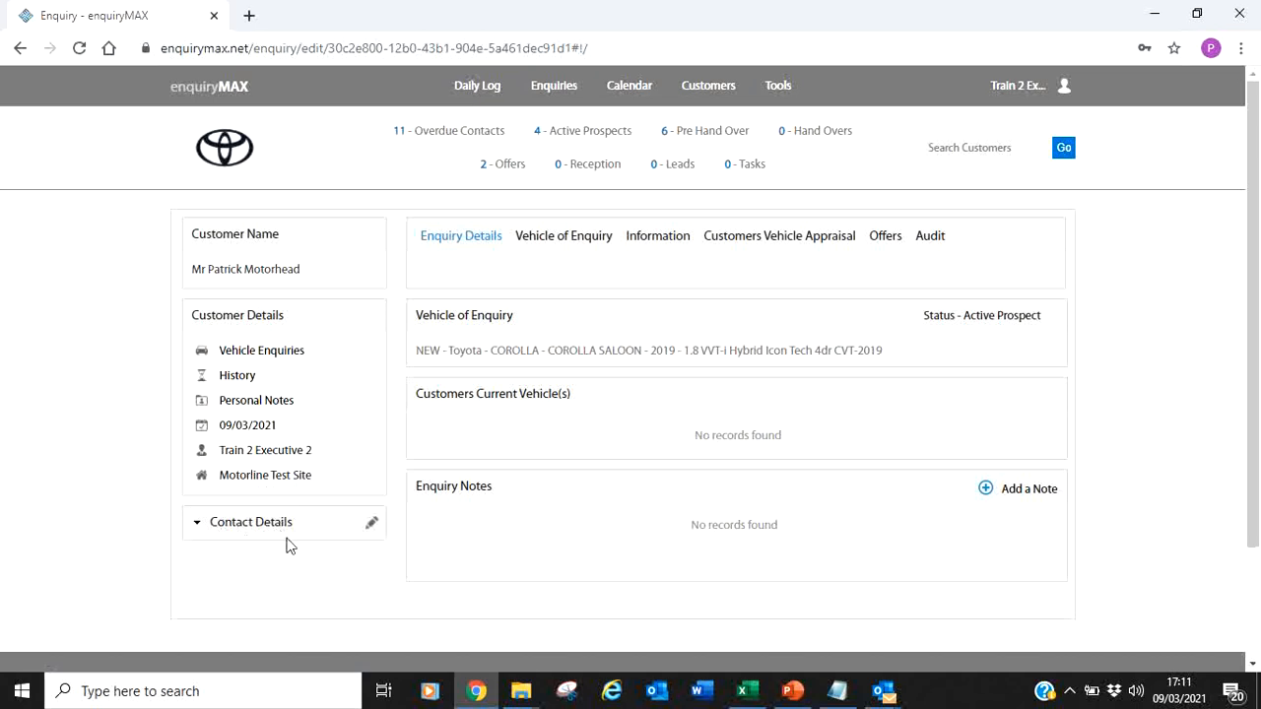
- Expand the customer's contact details and start a new email to the listed email address
click(197, 524)
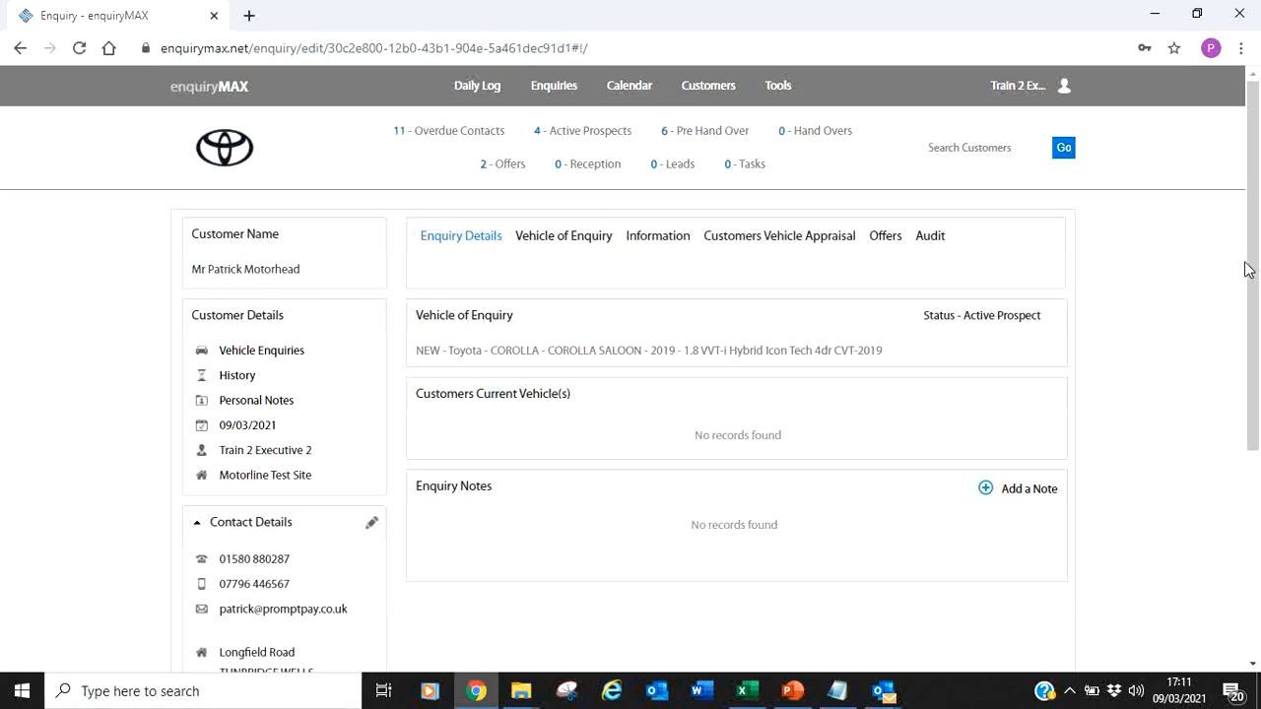
drag(1247, 269, 1252, 360)
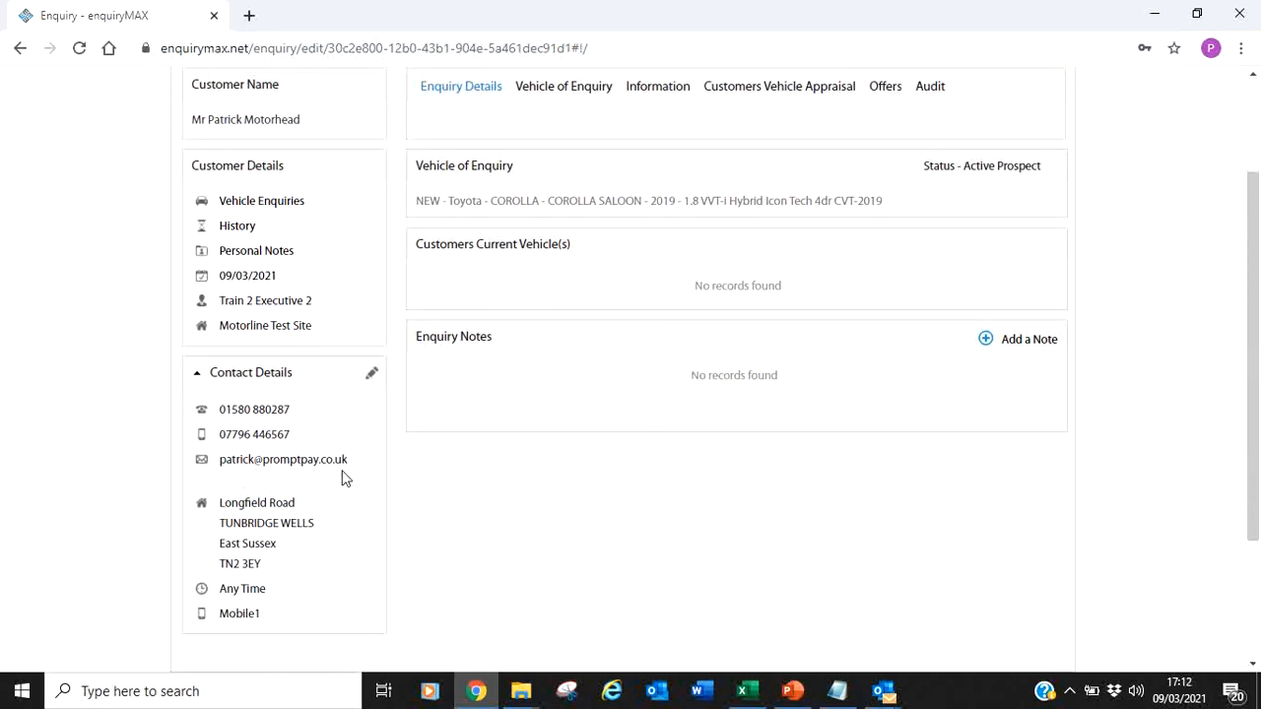
click(232, 463)
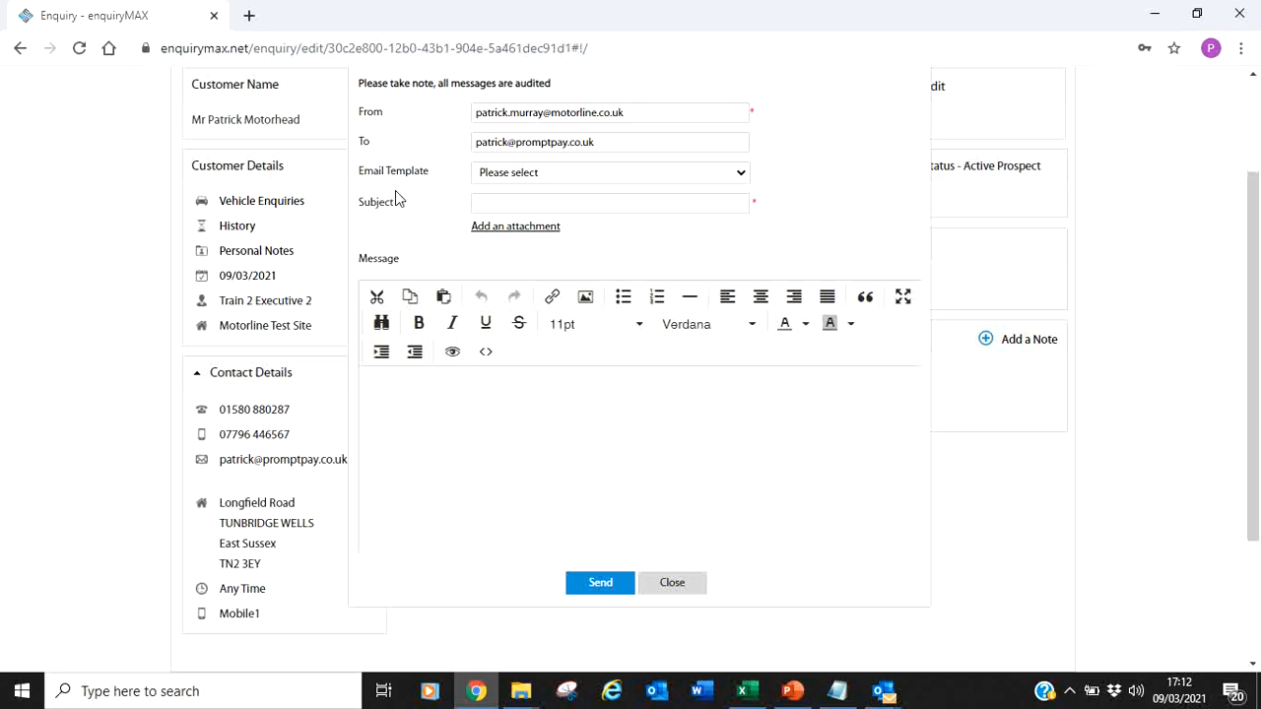
- Load the RTI - Post Handover email template and look through its message text
click(742, 177)
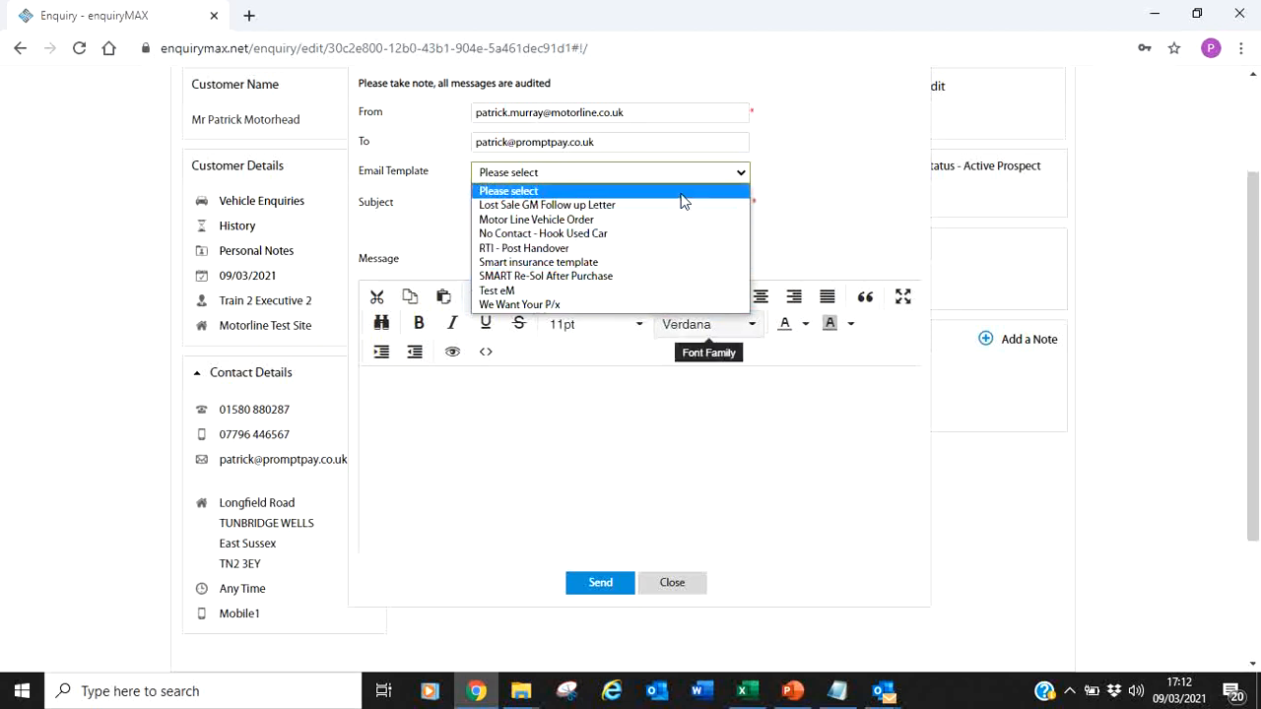
click(605, 250)
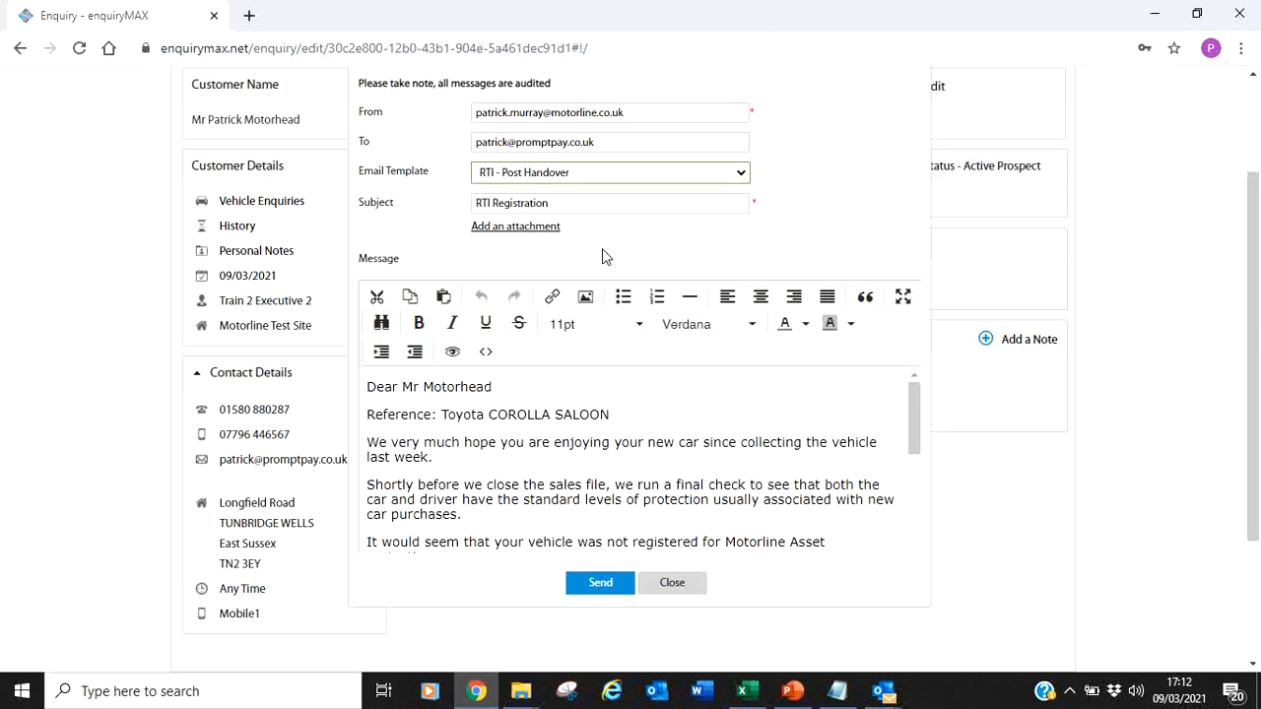
drag(912, 399, 918, 445)
mouse_move(921, 461)
mouse_down()
mouse_move(950, 619)
mouse_move(938, 389)
mouse_up()
- Apply the SMART Re-Sol After Purchase email template to the message
click(740, 174)
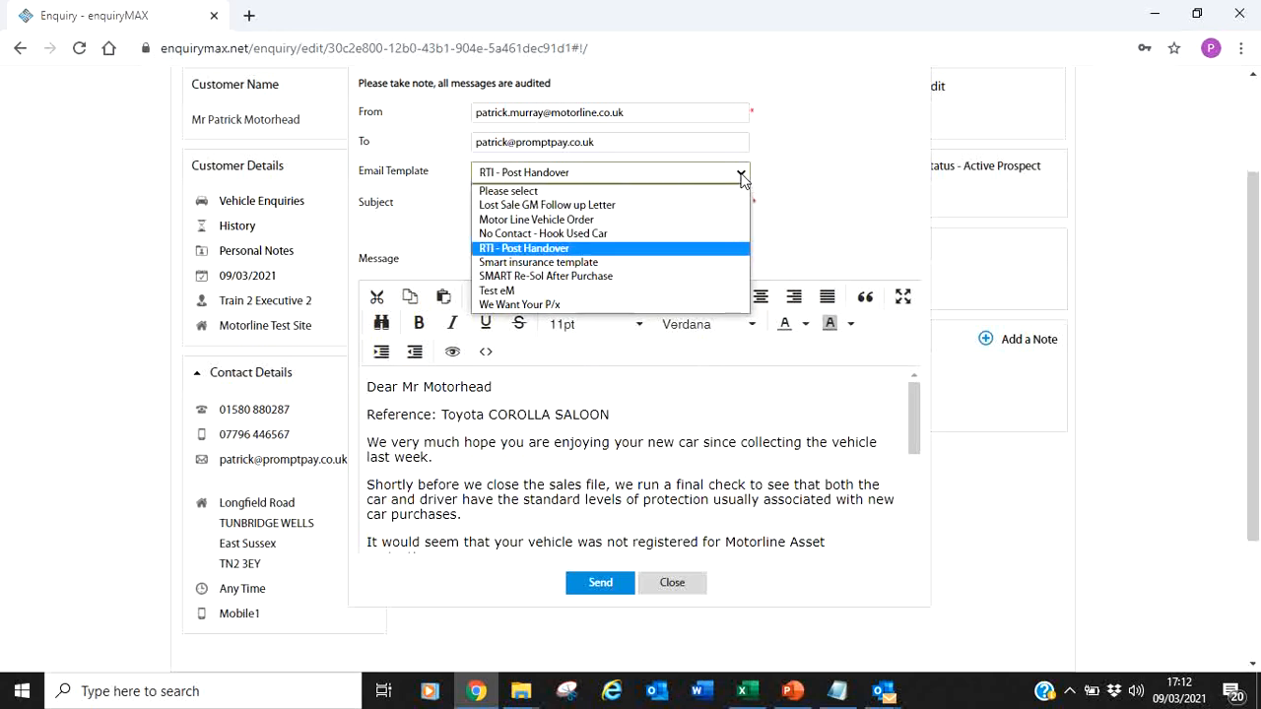
click(645, 279)
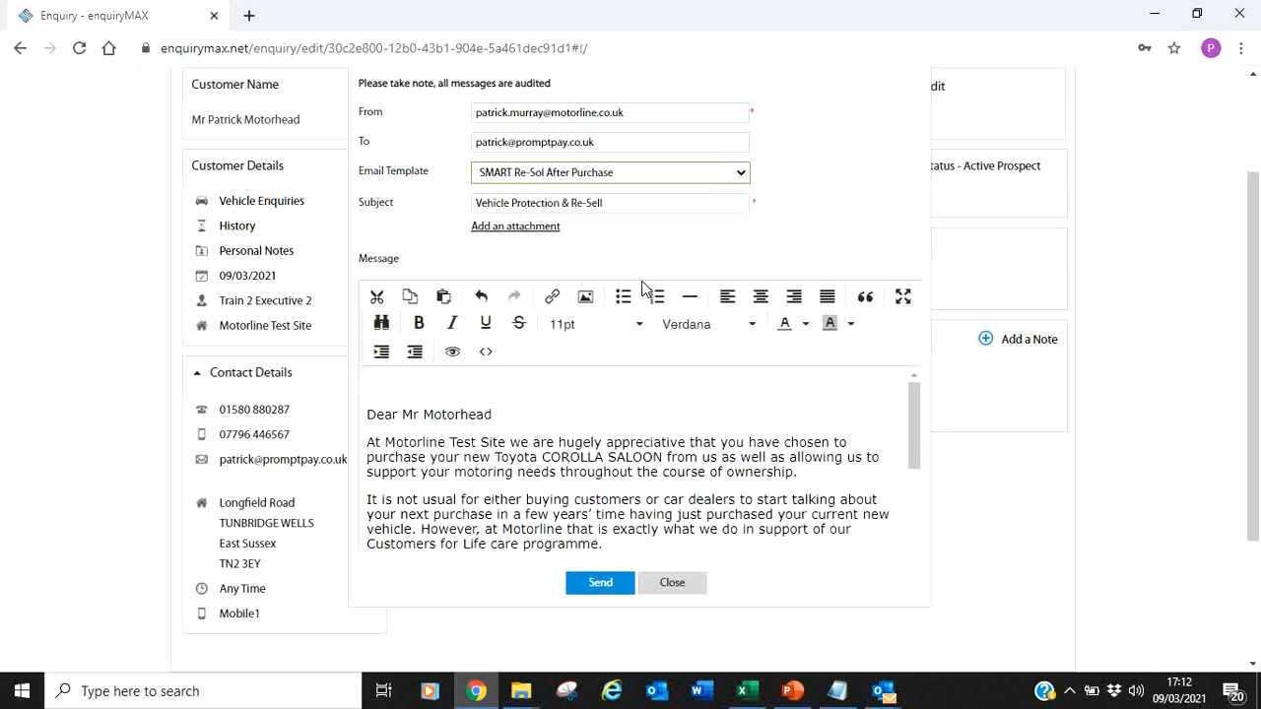
drag(912, 407, 912, 404)
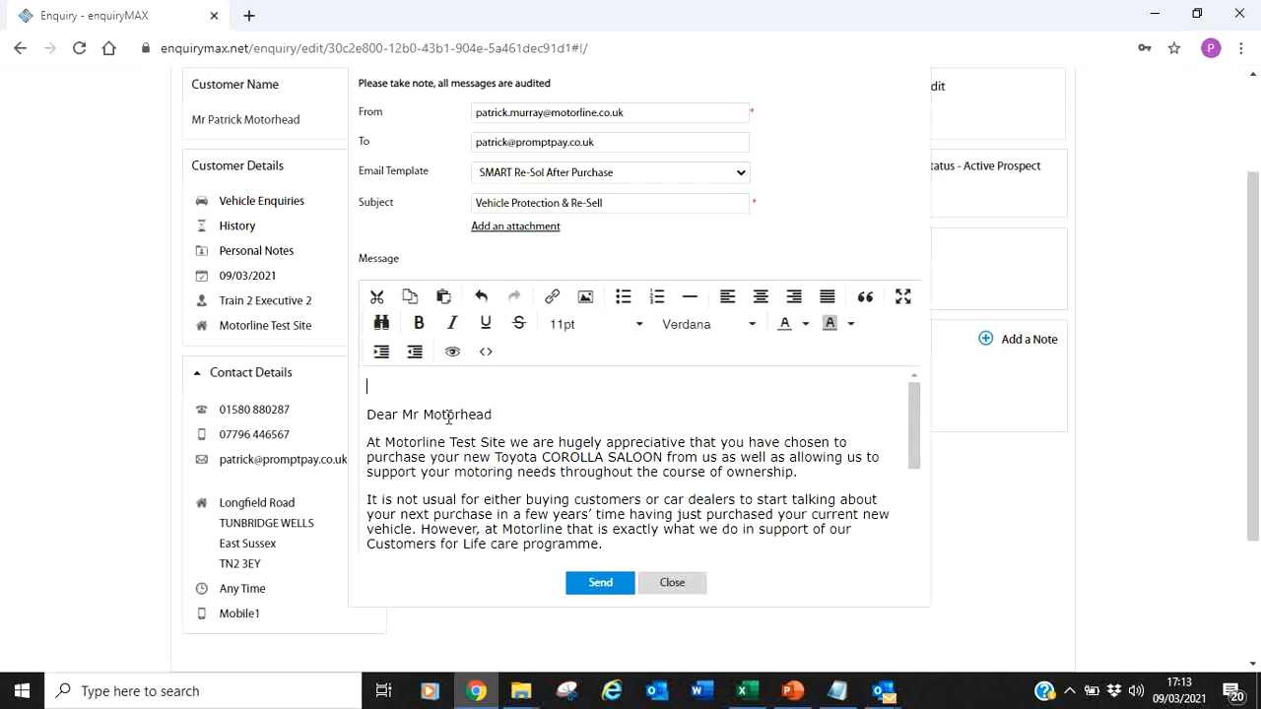
- Review the SMART protection message in full-screen view, from the greeting through the payment offer to the closing image, and return to the email form
click(902, 296)
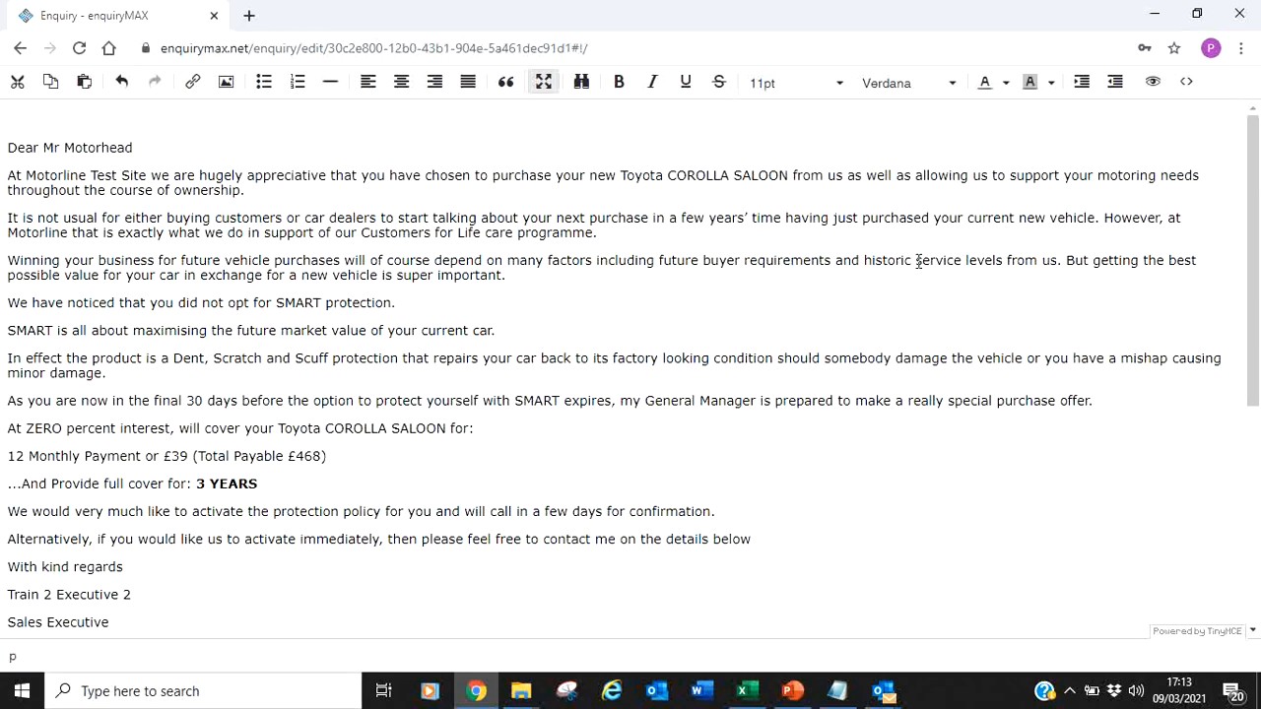
click(542, 82)
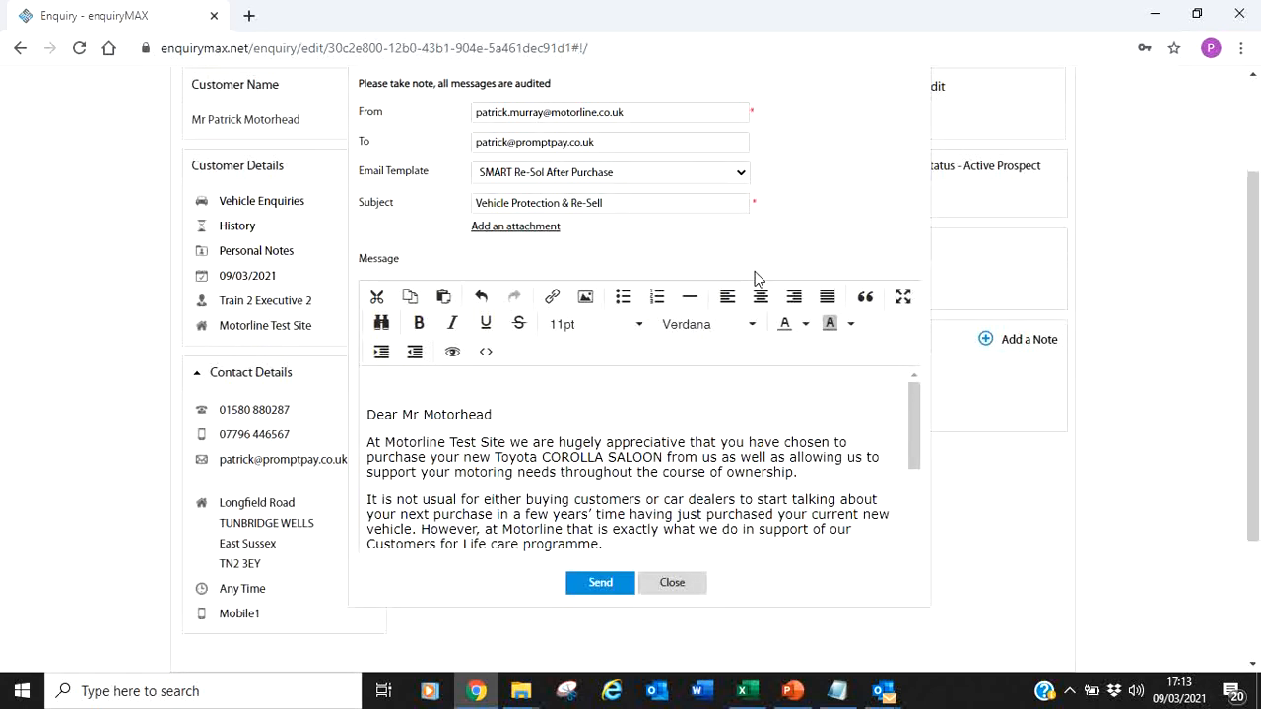
click(902, 297)
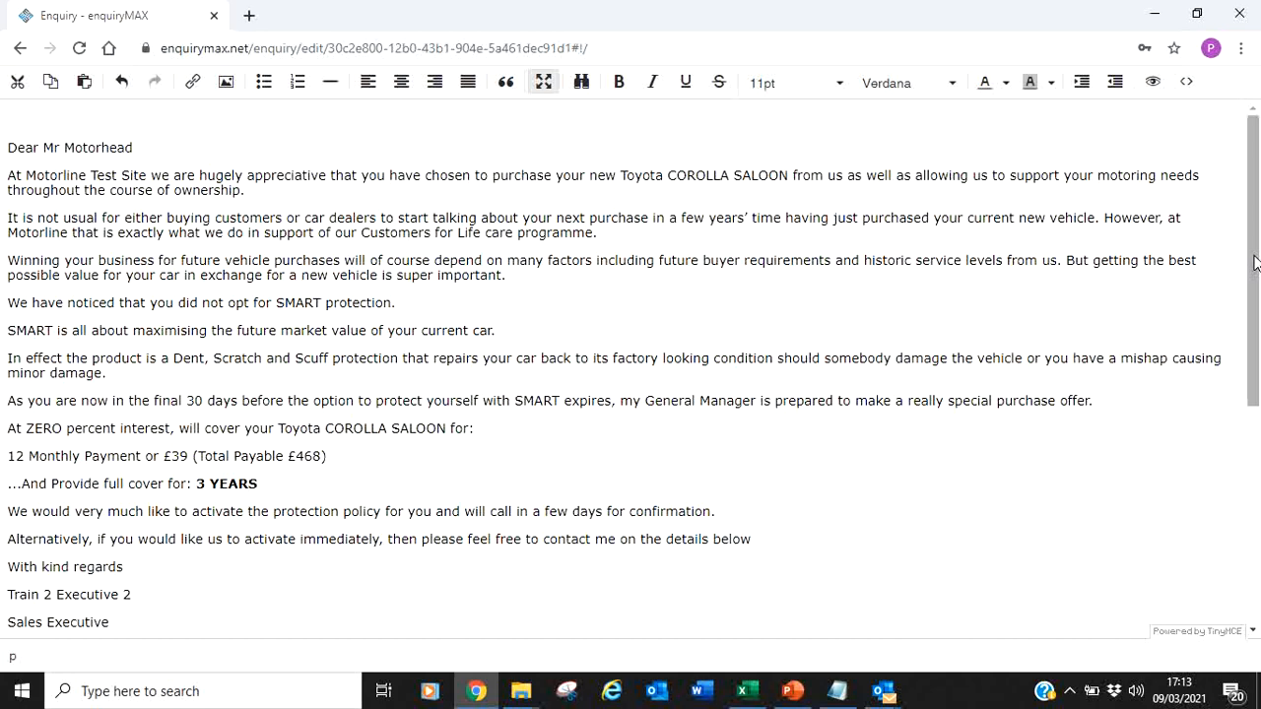
drag(1253, 262, 1254, 283)
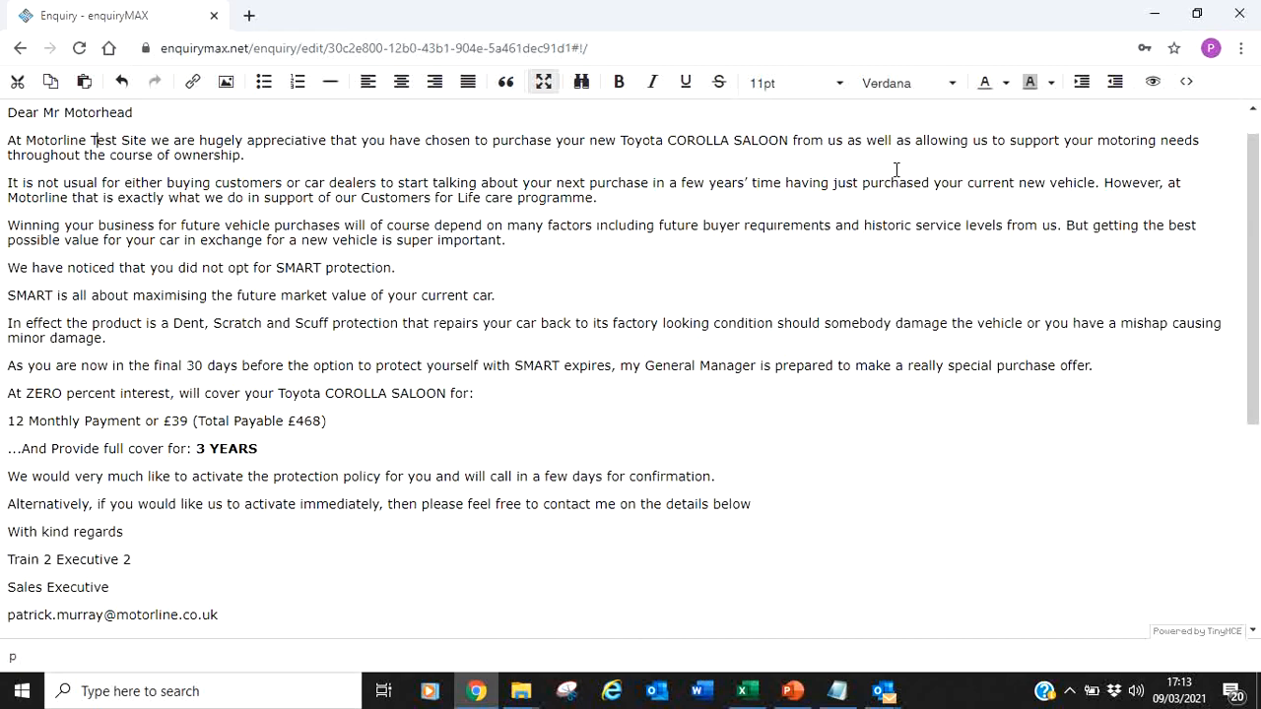
scroll(1250, 251, down, 1)
scroll(1249, 251, down, 2)
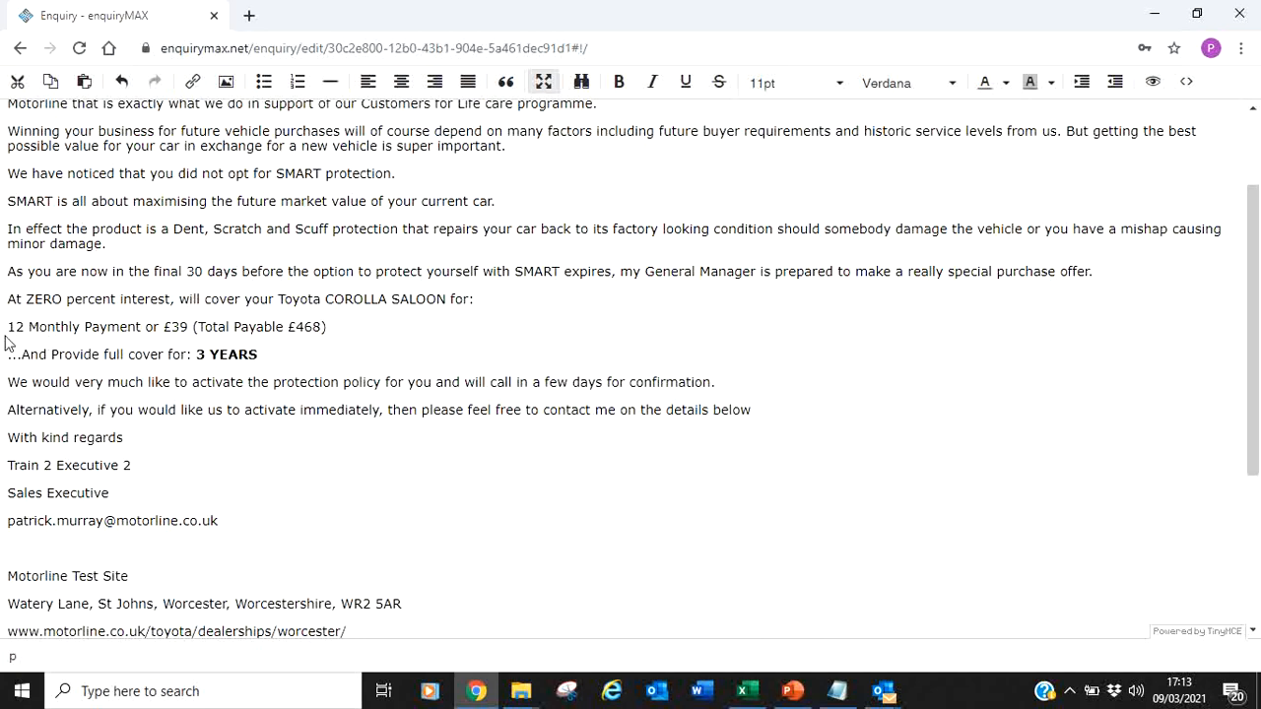
drag(8, 328, 346, 331)
click(490, 380)
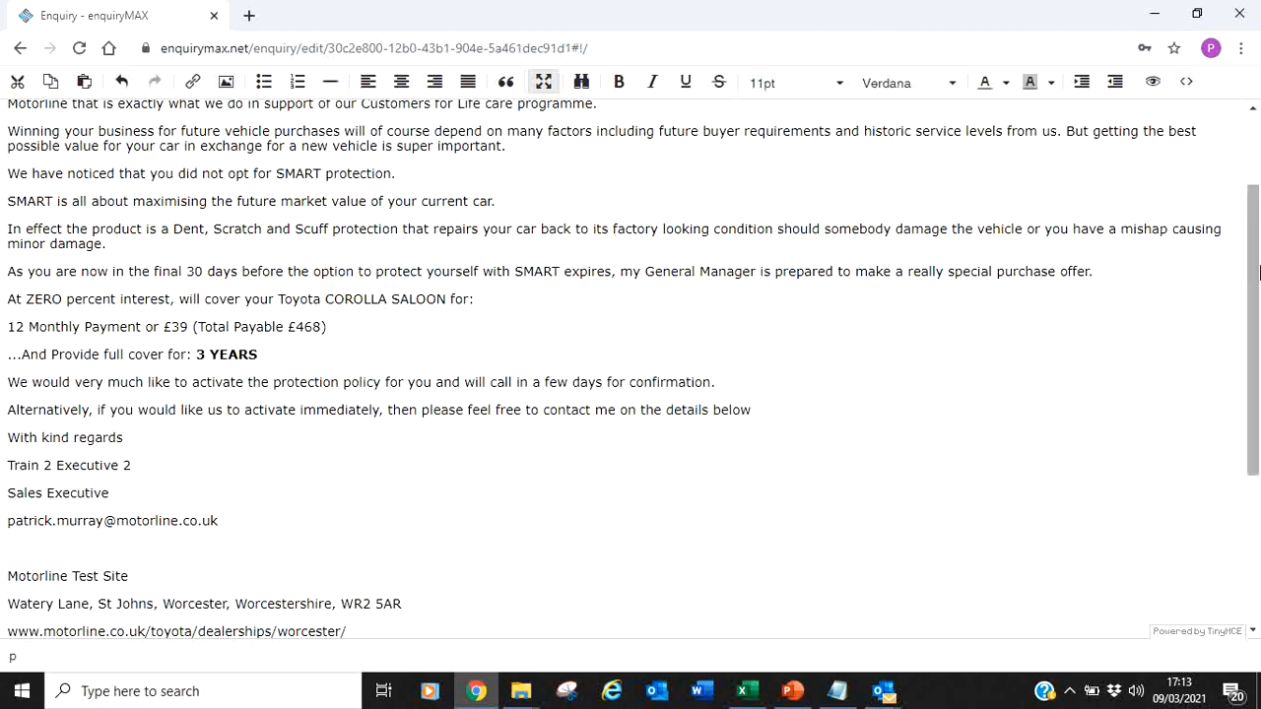
drag(1259, 314, 1253, 469)
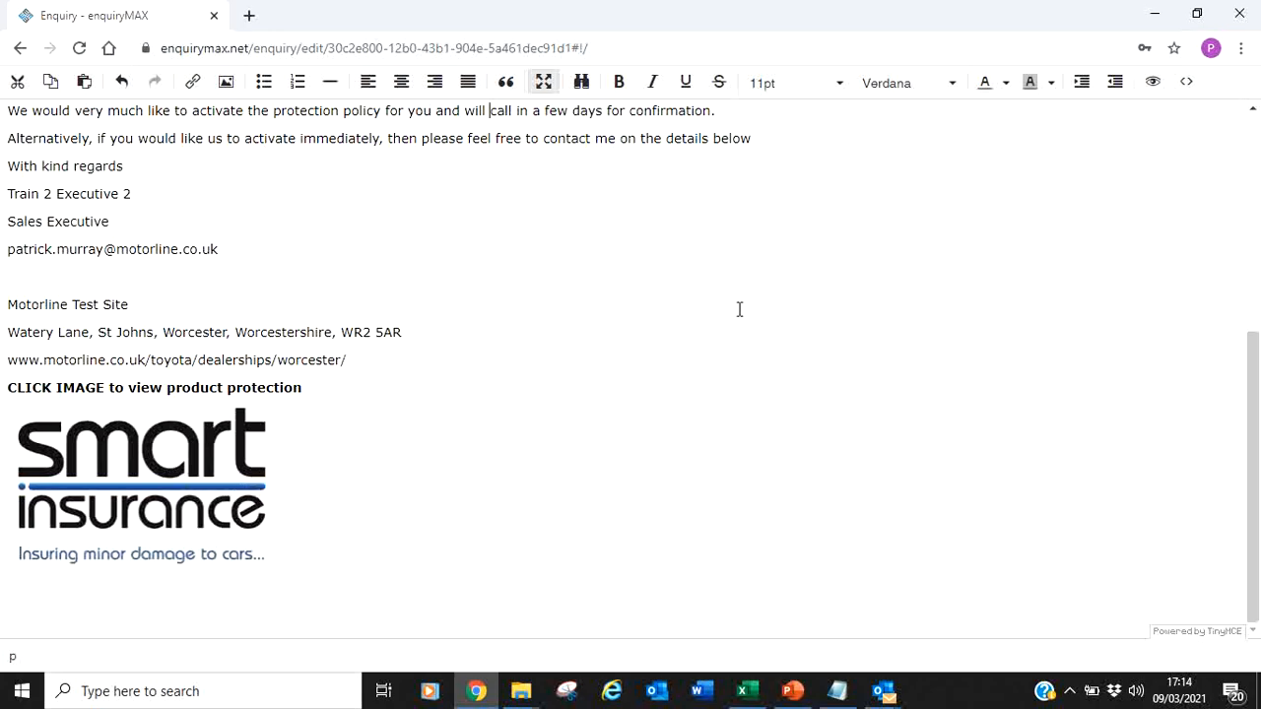
click(544, 81)
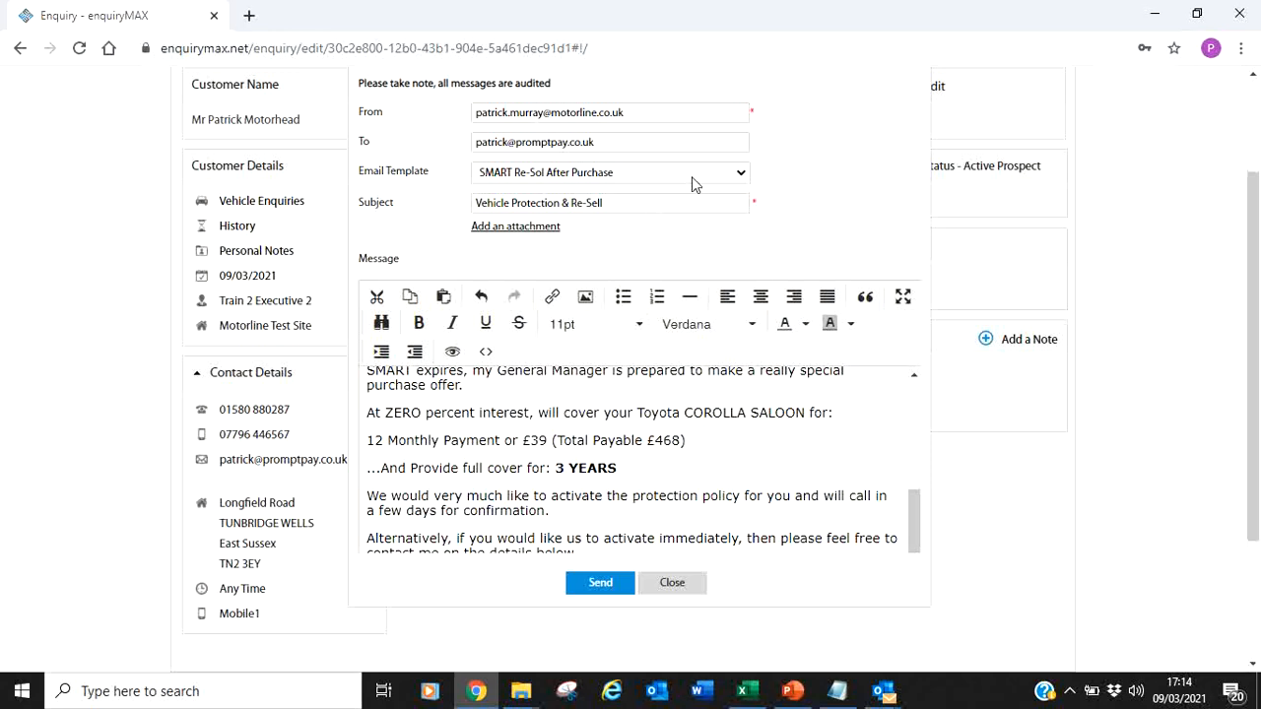
- Send the SMART protection email to the customer and dismiss the delivery status message
click(600, 583)
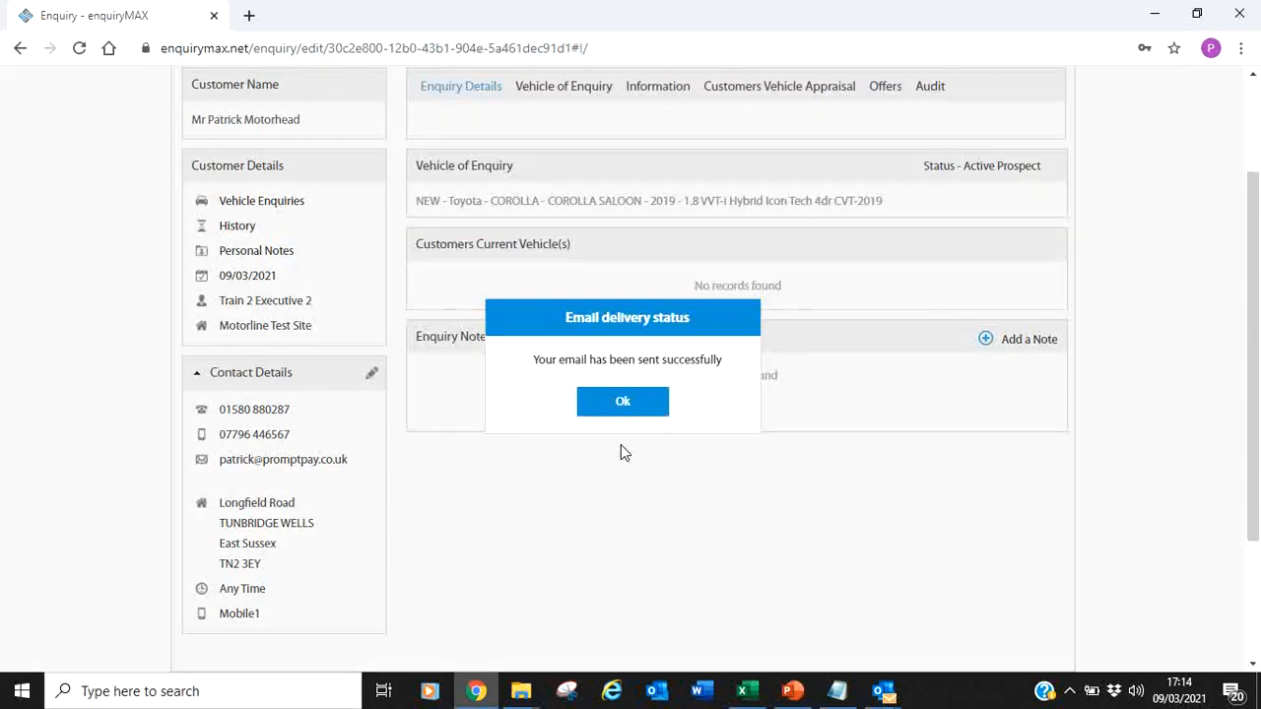
click(620, 401)
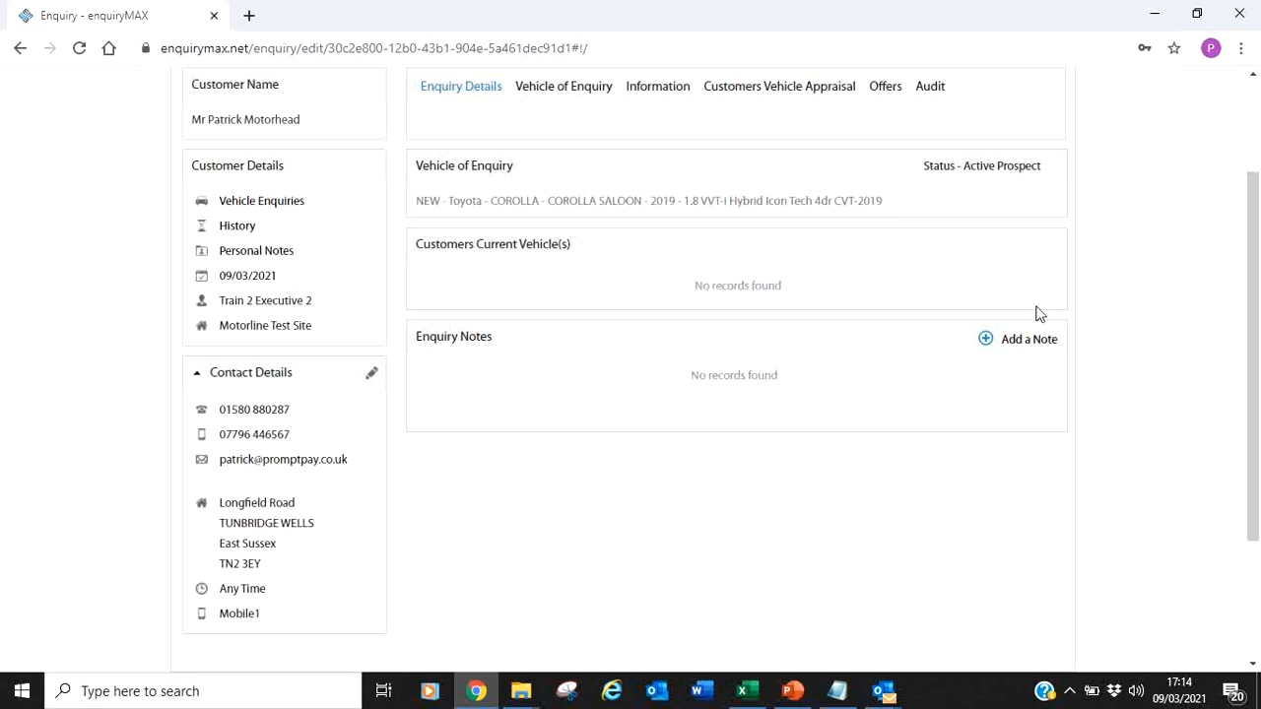
drag(1254, 397, 1244, 276)
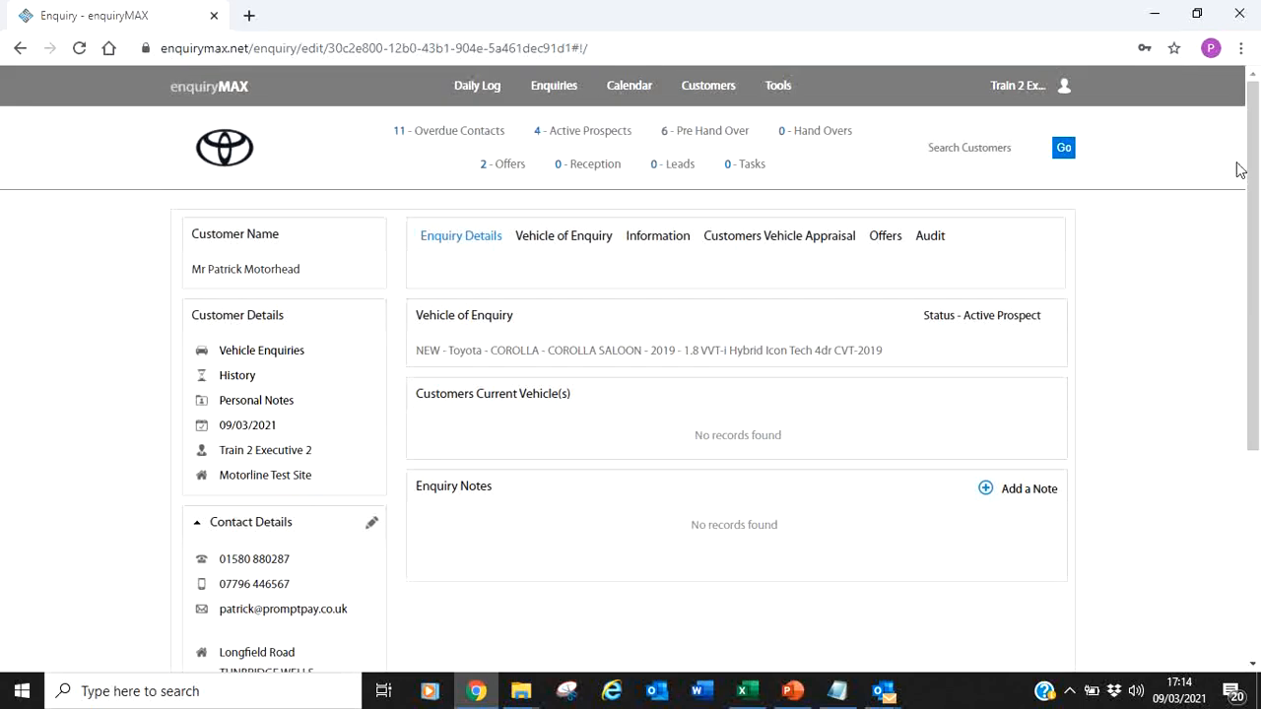